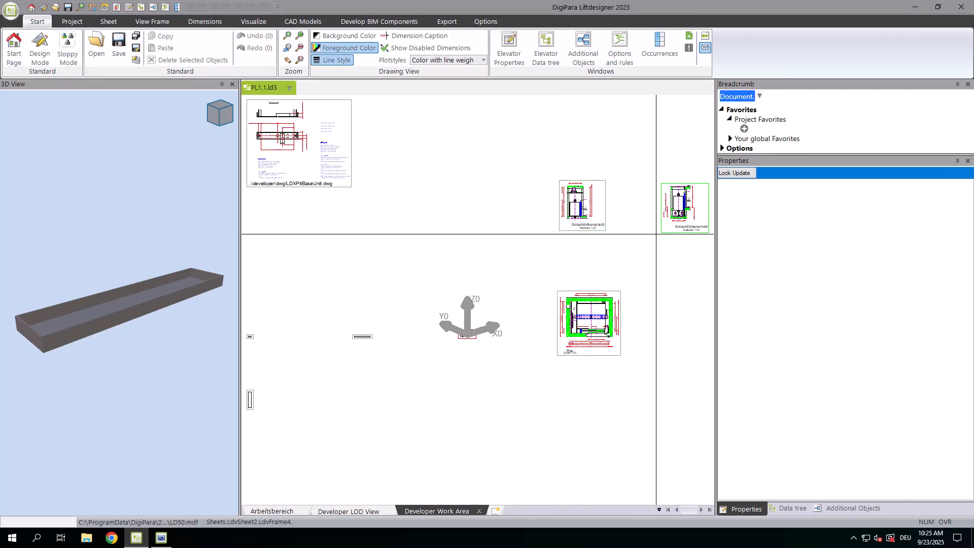
Check the Developer section setting in the properties of the isometric pit base unit's sheet frame
left_click(453, 316)
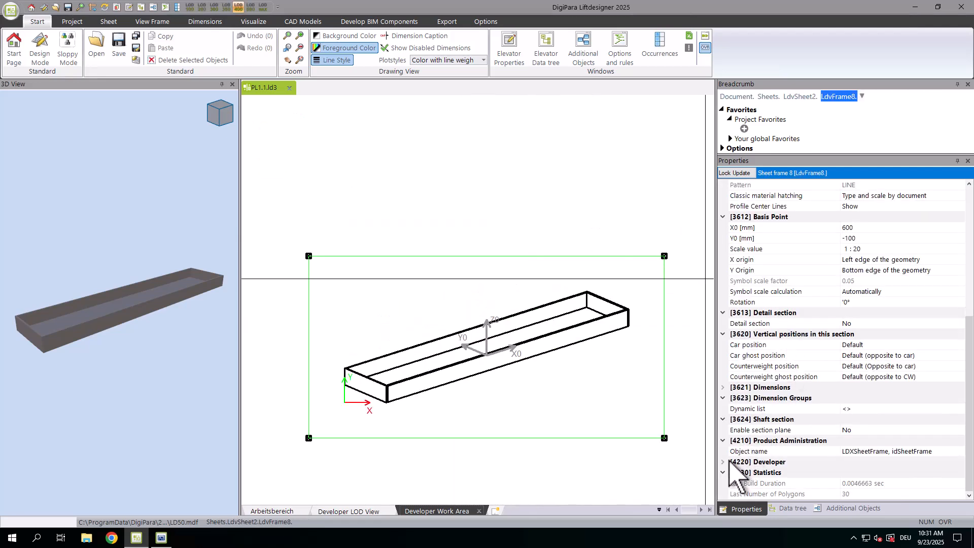
left_click(739, 462)
left_click(900, 420)
left_click(961, 420)
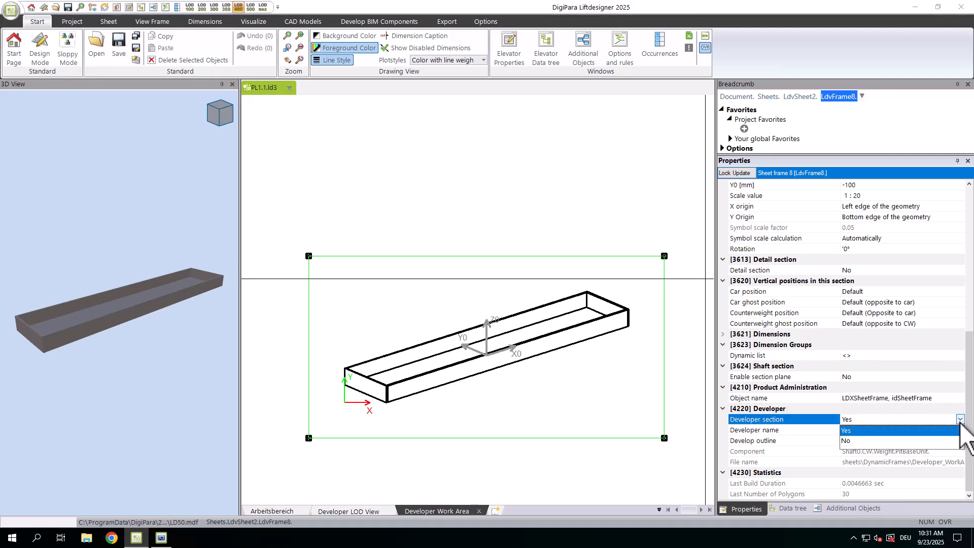
left_click(961, 420)
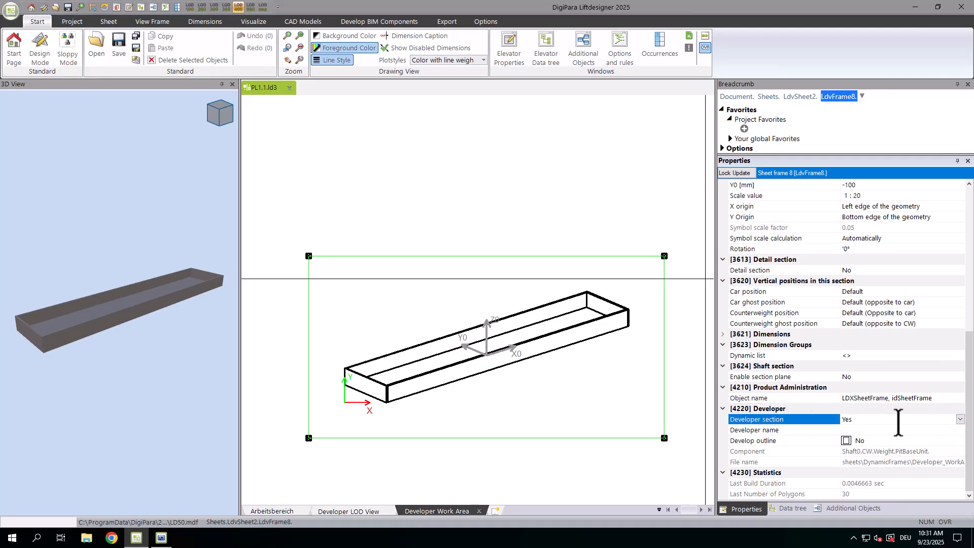
Examine the X0, Y0 and Z0 position formulas of the far short side profile
left_click(368, 381)
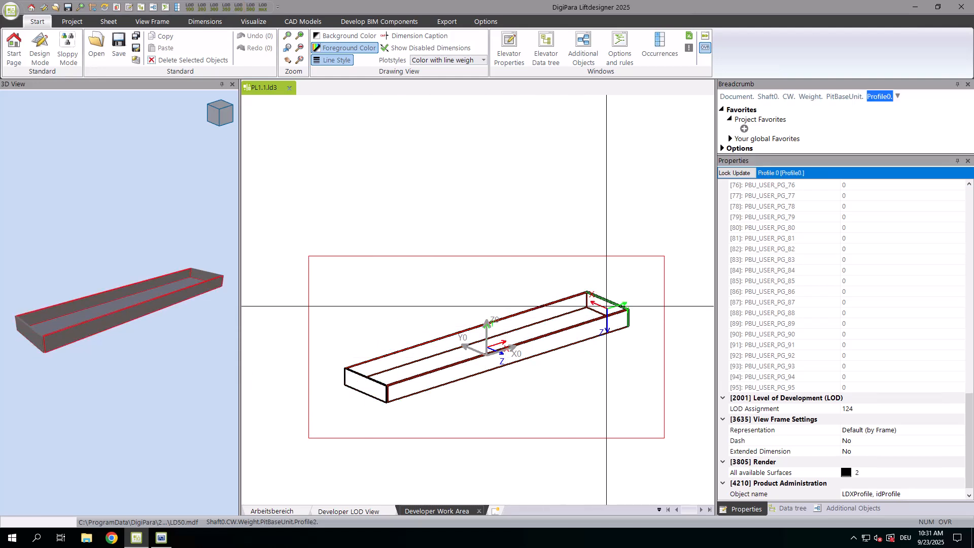
left_click(606, 306)
scroll(806, 296, "up", 20)
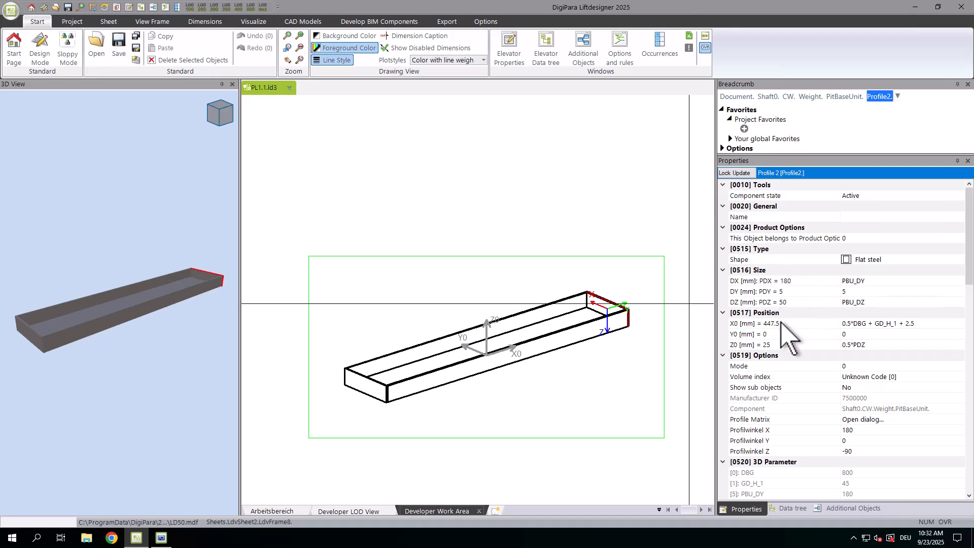
left_click(853, 333)
left_click(876, 345)
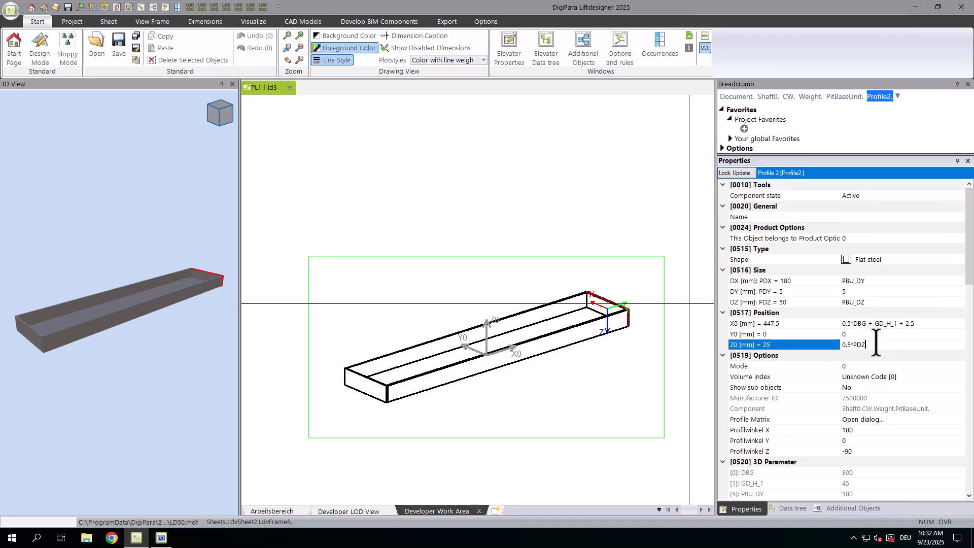
left_click(931, 324)
left_click_drag(931, 323, 873, 324)
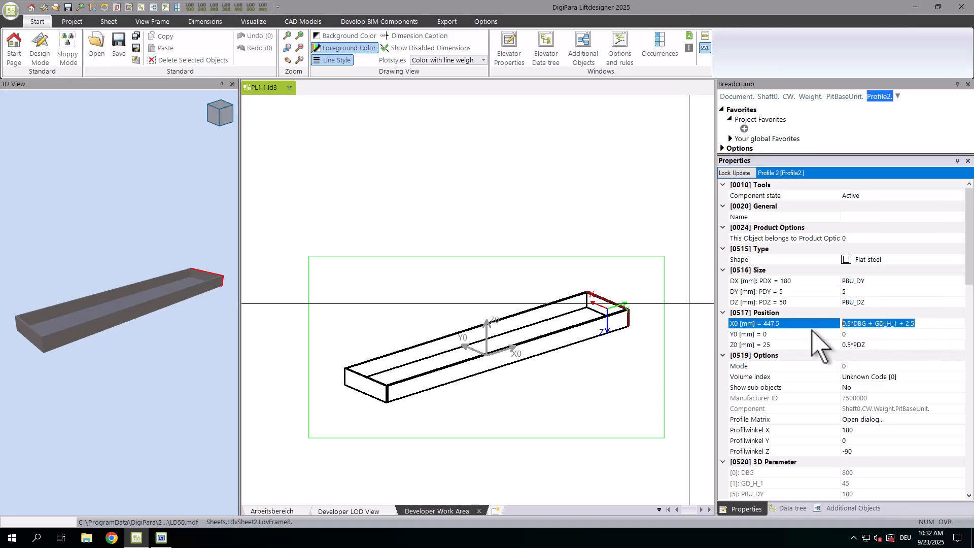
left_click(886, 335)
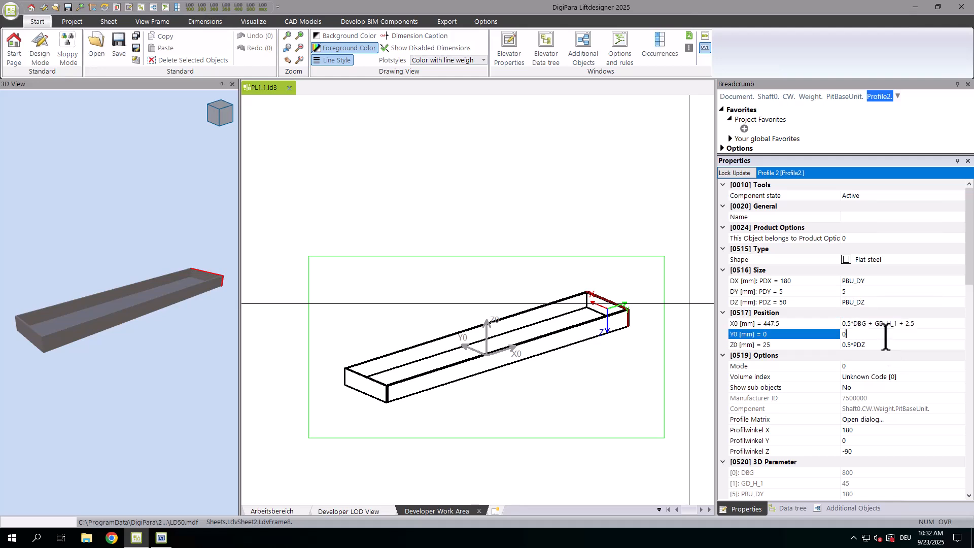
Inspect the far short side profile's insertion point relative to the pit base unit's origin
scroll(611, 304, "up", 5)
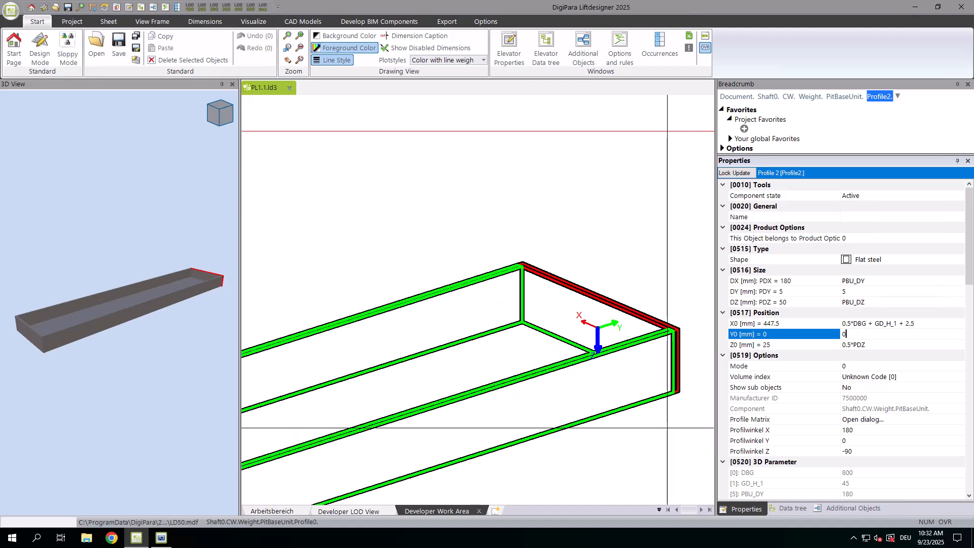
scroll(599, 345, "down", 5)
scroll(513, 398, "up", 6)
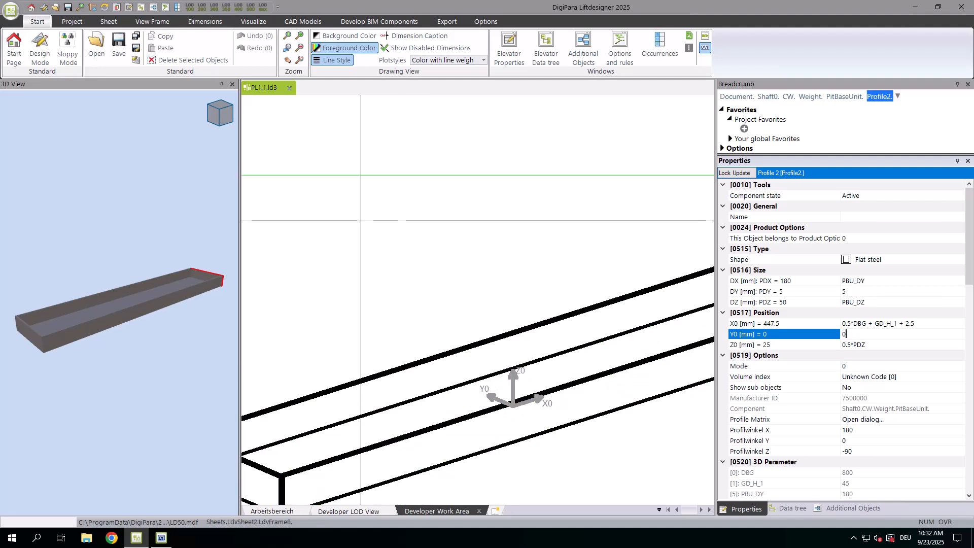
scroll(267, 189, "down", 6)
scroll(268, 190, "up", 1)
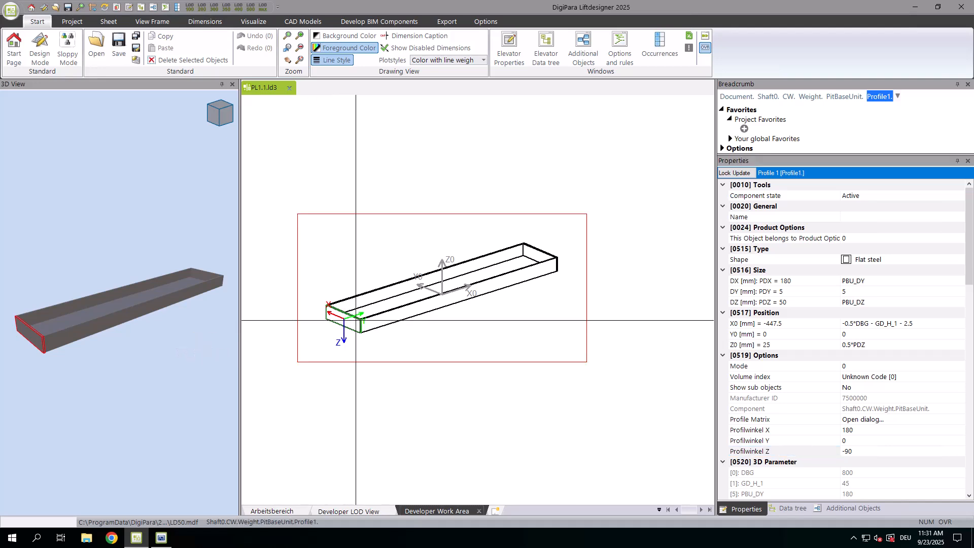
Name the near short side profile "short side panel 1" and set its product option to -1
left_click(850, 216)
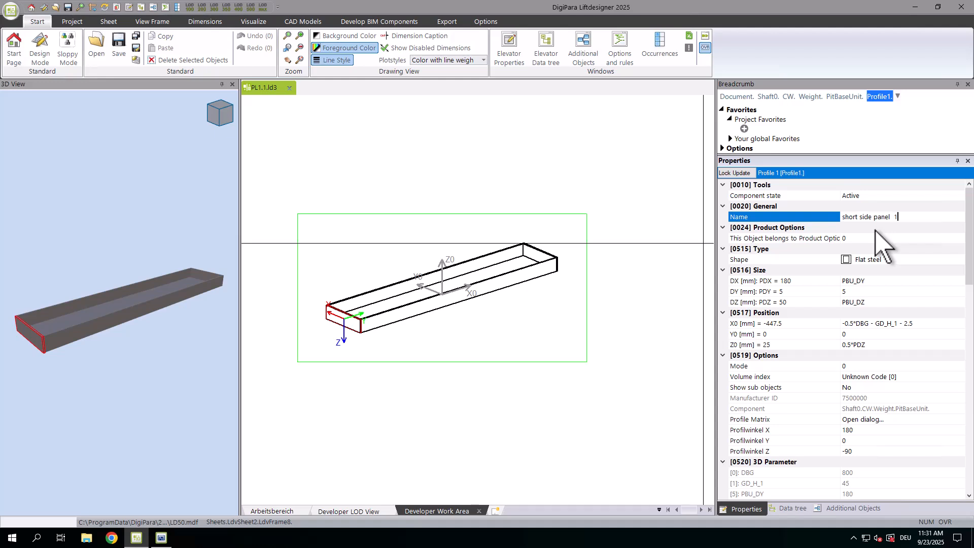
left_click(862, 281)
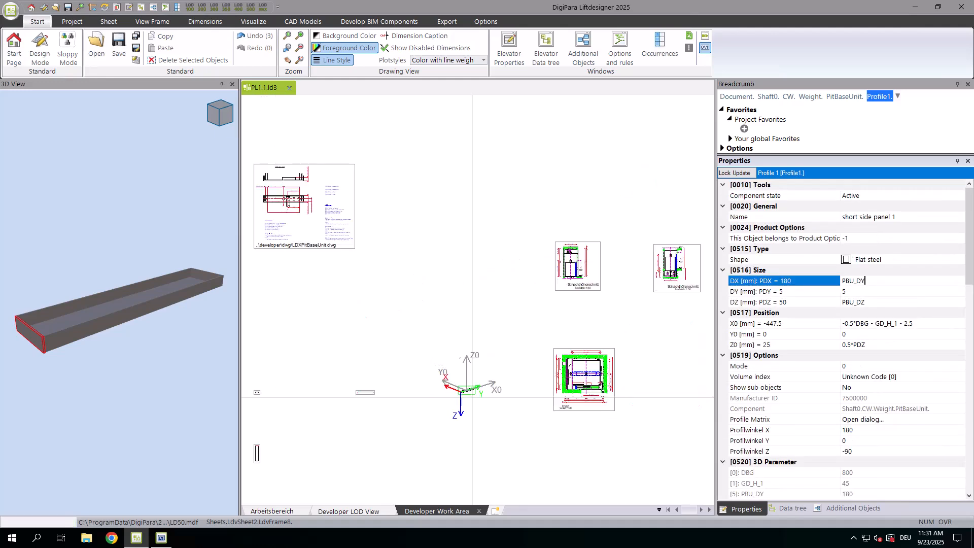
Examine the PBU_DY dimension in the plan view of the LDXPitBaseUnit.dwg reference drawing
scroll(355, 233, "up", 3)
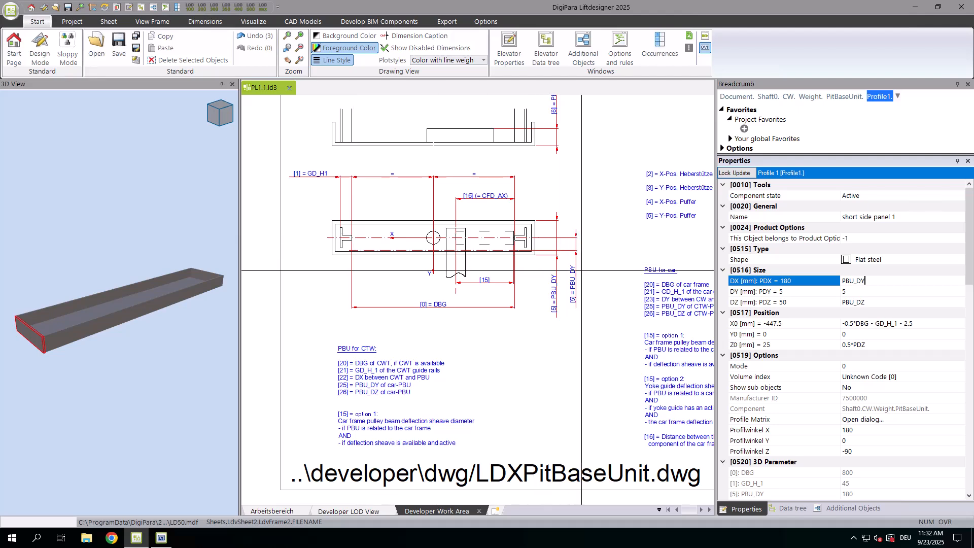
scroll(580, 260, "up", 2)
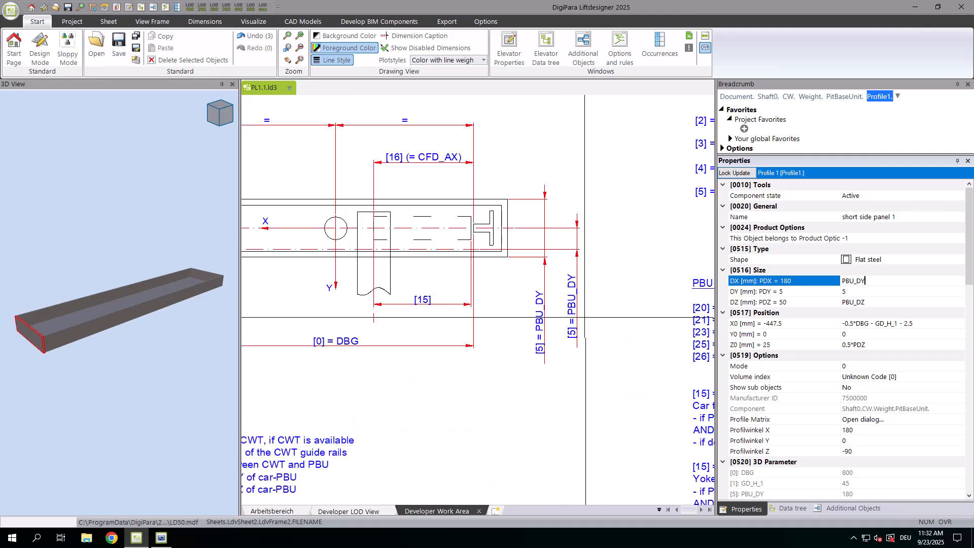
scroll(556, 305, "down", 2)
middle_click_drag(599, 321, 568, 275)
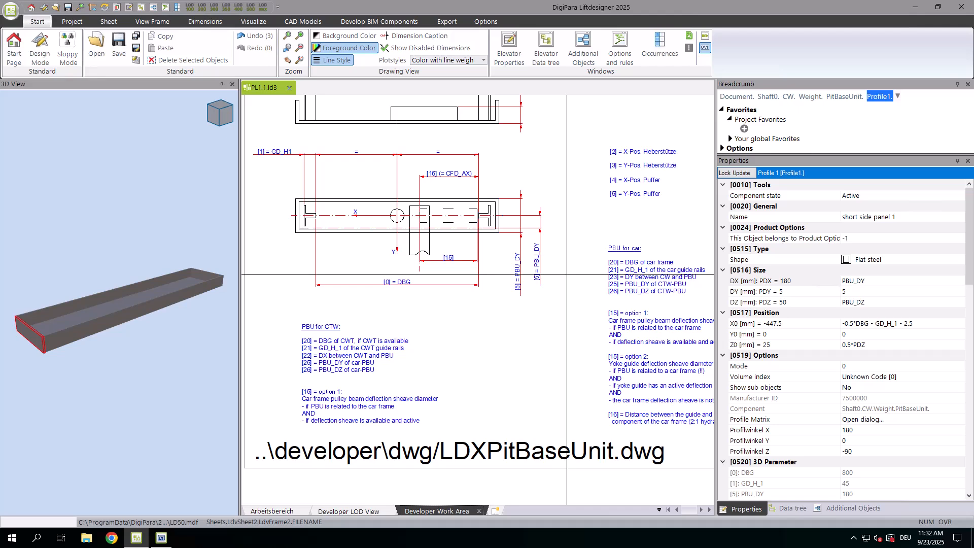
Look up the PBU_DY parameter used for the panel's DX size in its 3D parameter list
left_click(878, 282)
scroll(898, 411, "down", 4)
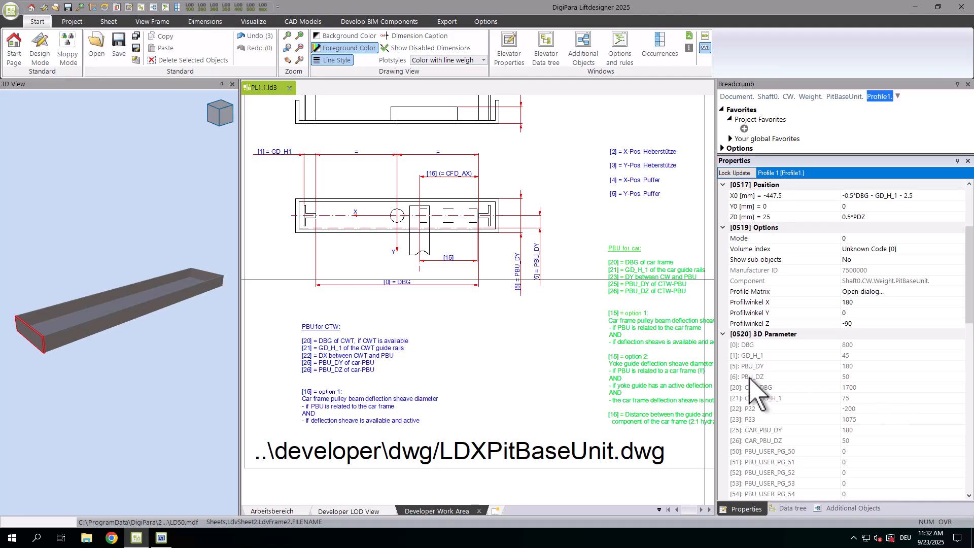
scroll(779, 385, "down", 3)
left_click(769, 270)
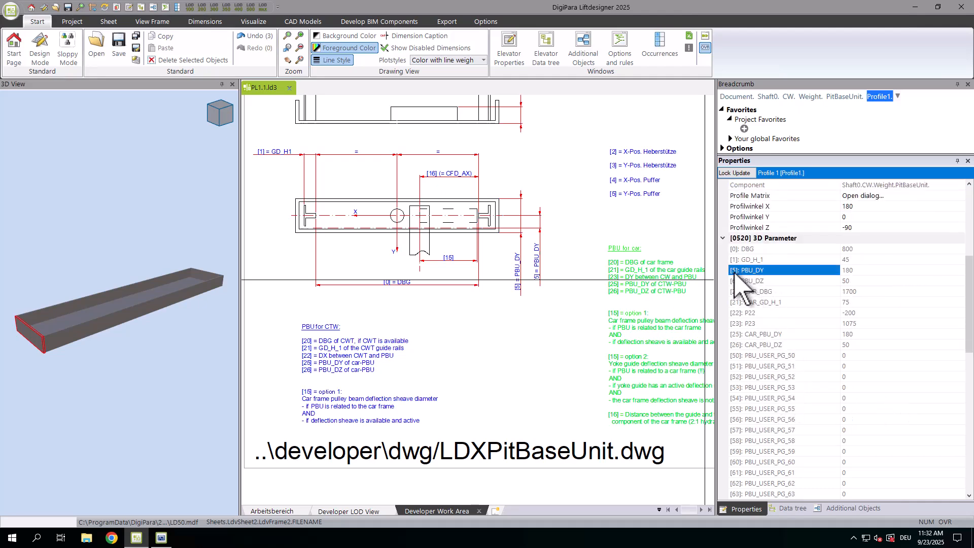
scroll(777, 279, "up", 3)
scroll(784, 278, "up", 4)
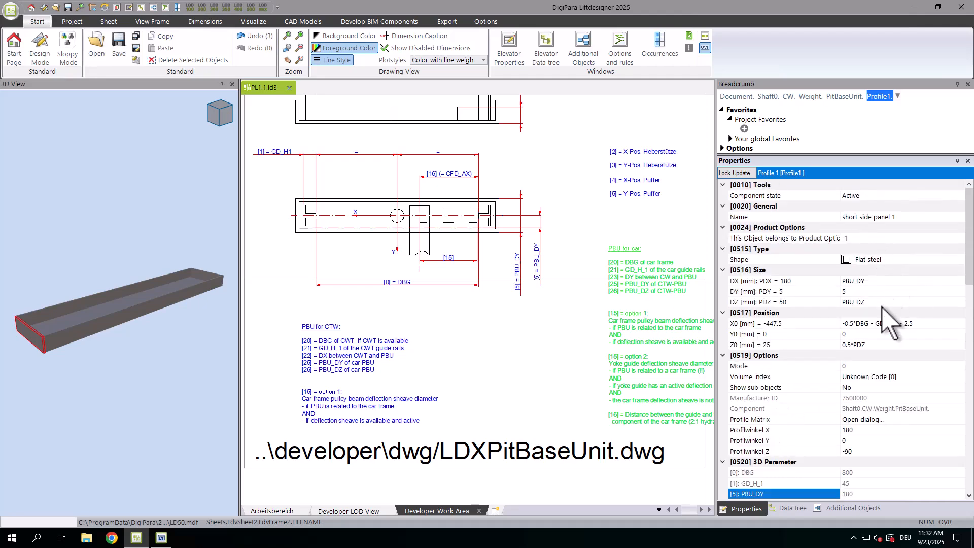
Compare the panel's DZ size parameter with the PBU_DZ dimension in the reference drawing's side view
left_click(875, 303)
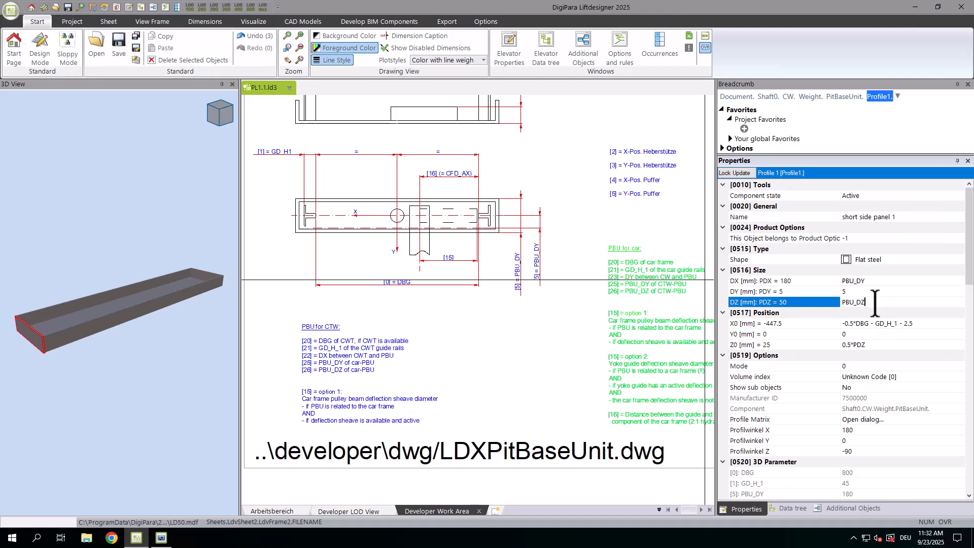
middle_click_drag(328, 238, 344, 383)
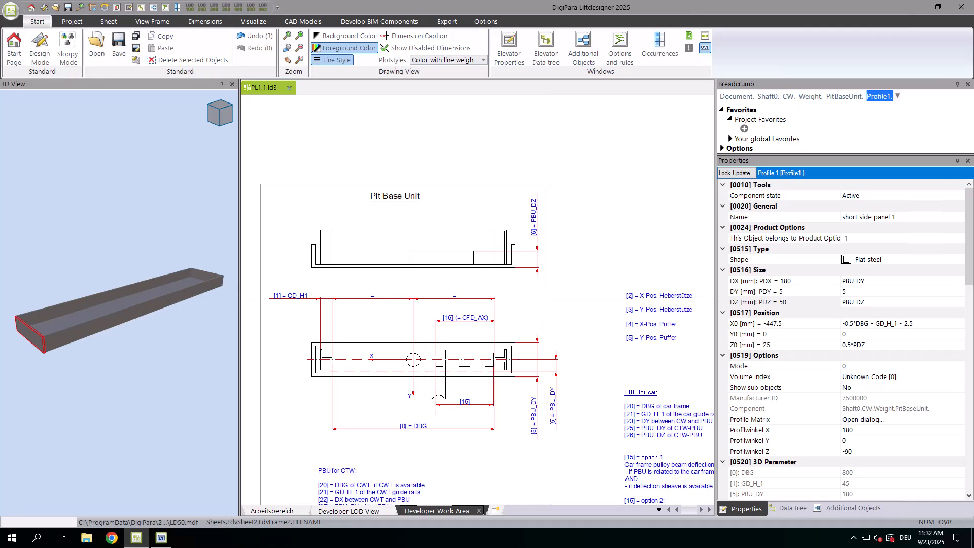
scroll(483, 245, "down", 2)
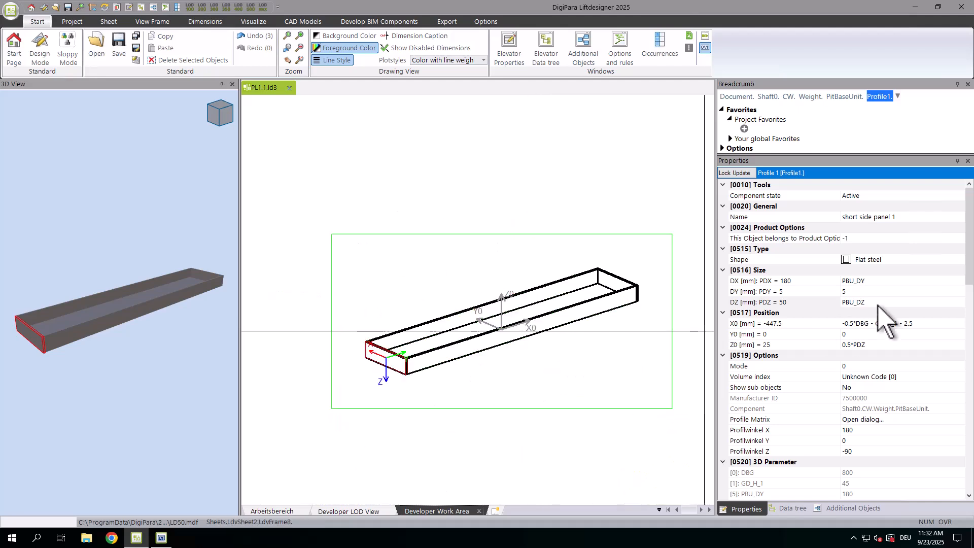
Set the X0 position of short side panel 1 to 0
left_click(881, 324)
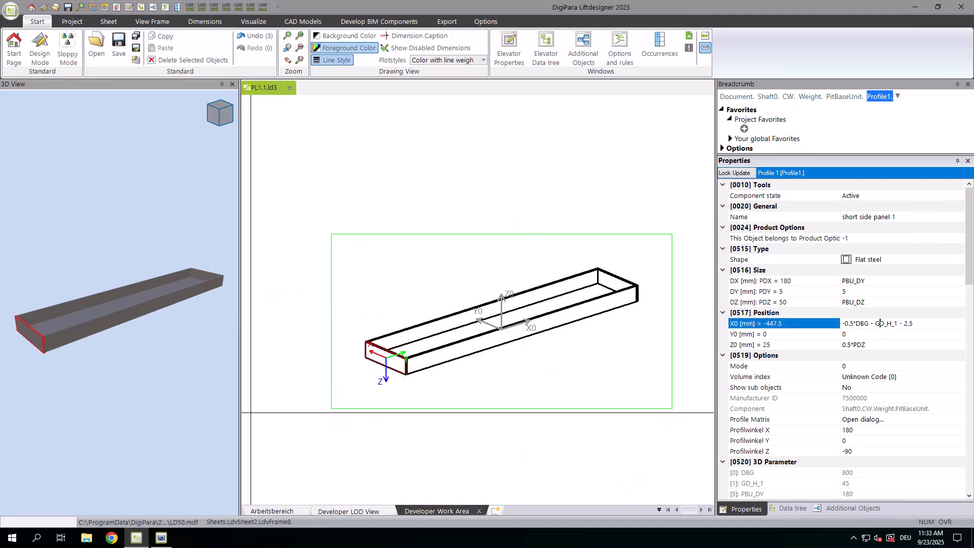
left_click_drag(935, 325, 817, 335)
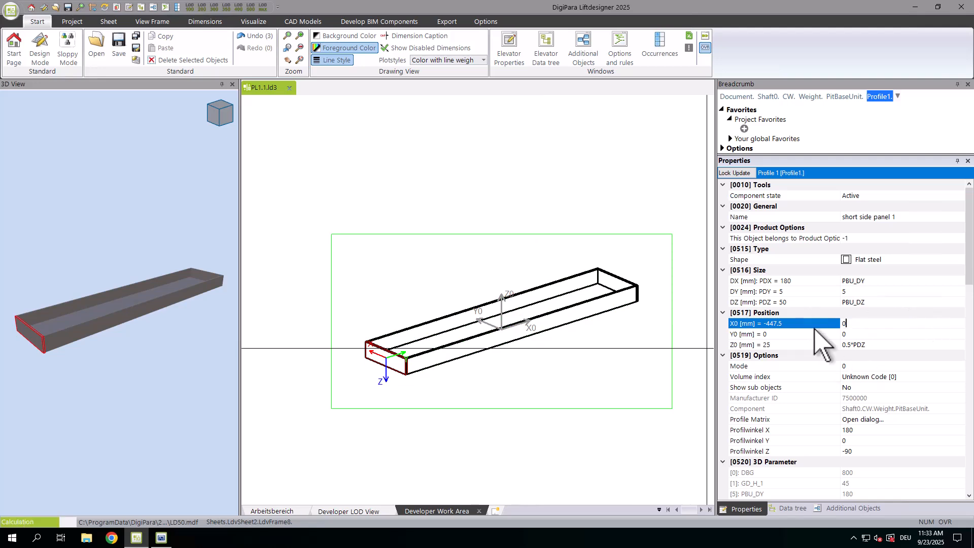
type("0")
key("Return")
Set the panel's X0 position to 0.5*DBG from the 3D parameters and negate it to -0.5*DBG
scroll(822, 345, "down", 3)
scroll(823, 364, "down", 2)
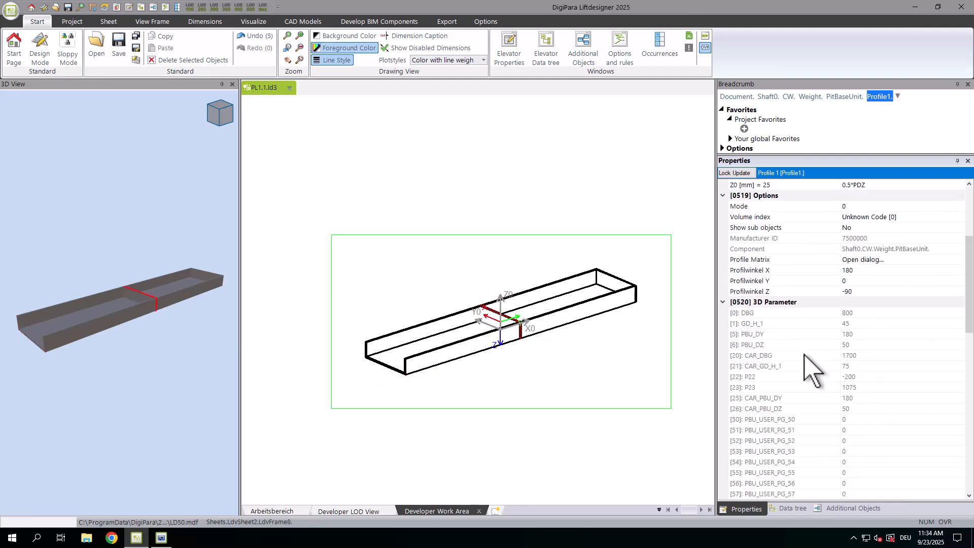
left_click(771, 313)
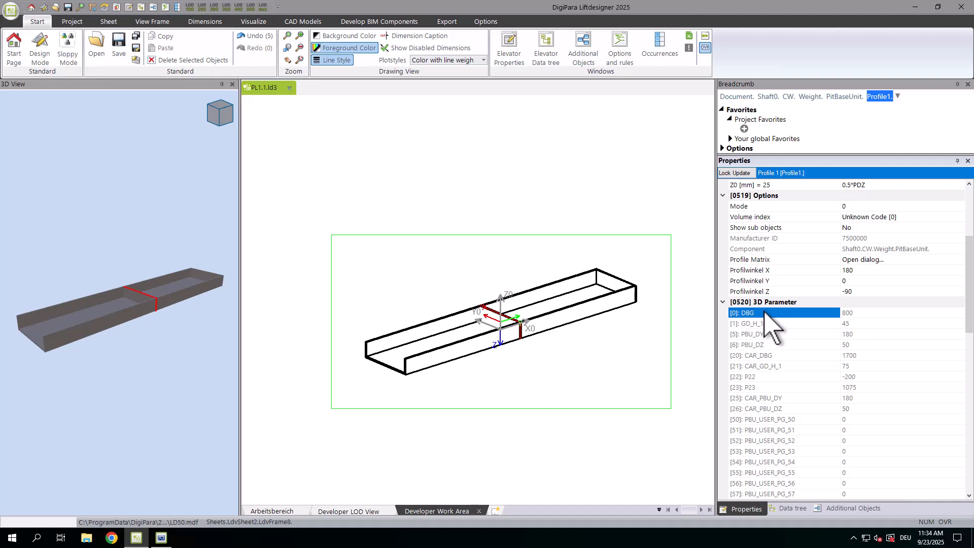
scroll(782, 315, "up", 2)
left_click(861, 227)
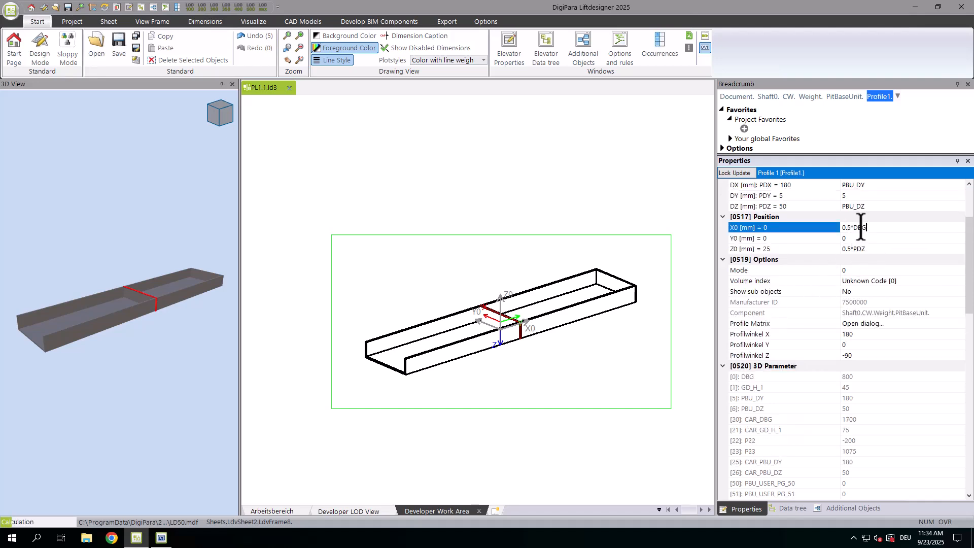
key("Return")
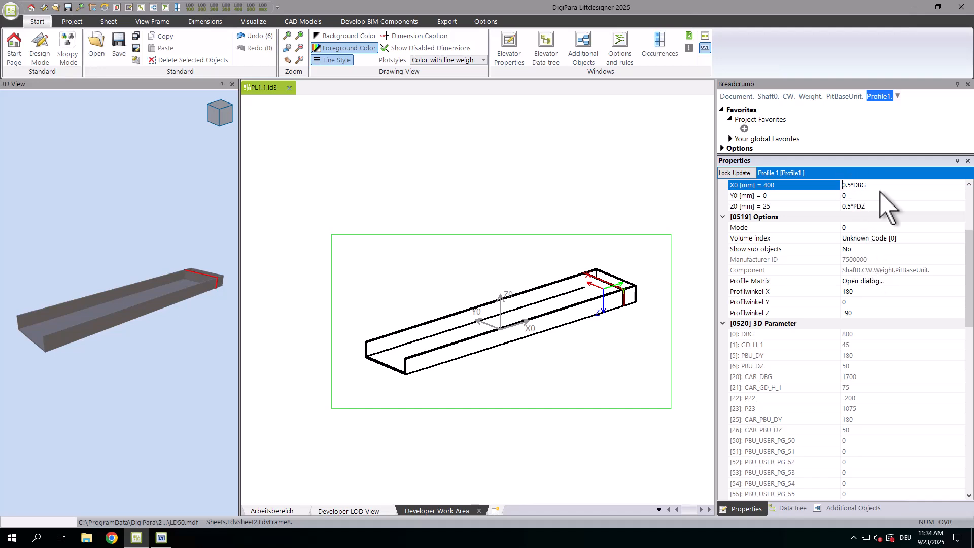
key("Return")
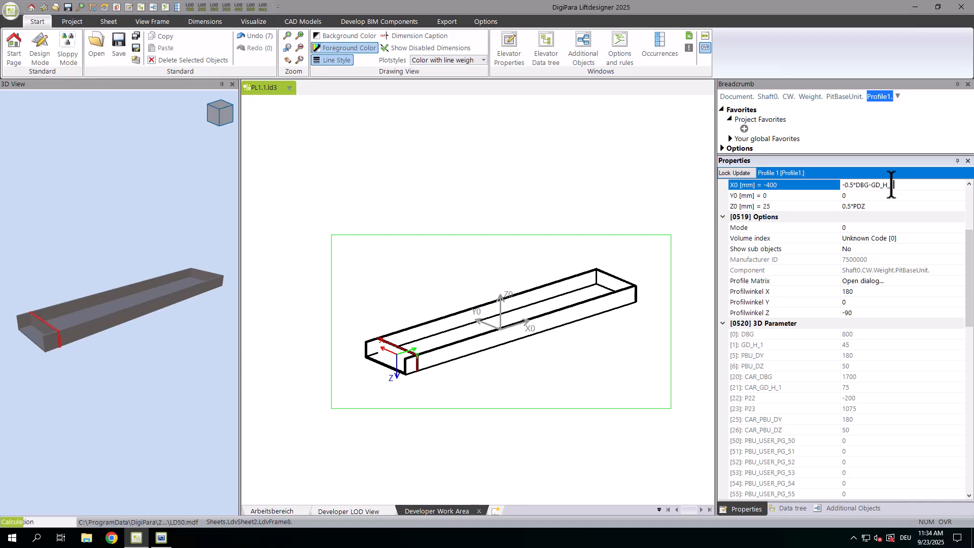
Extend the panel's X0 formula with the guide rail height and half the panel thickness: -0.5*DBG - GD_H_1 - 0.5*PDY
type("1")
key("Return")
scroll(439, 313, "up", 5)
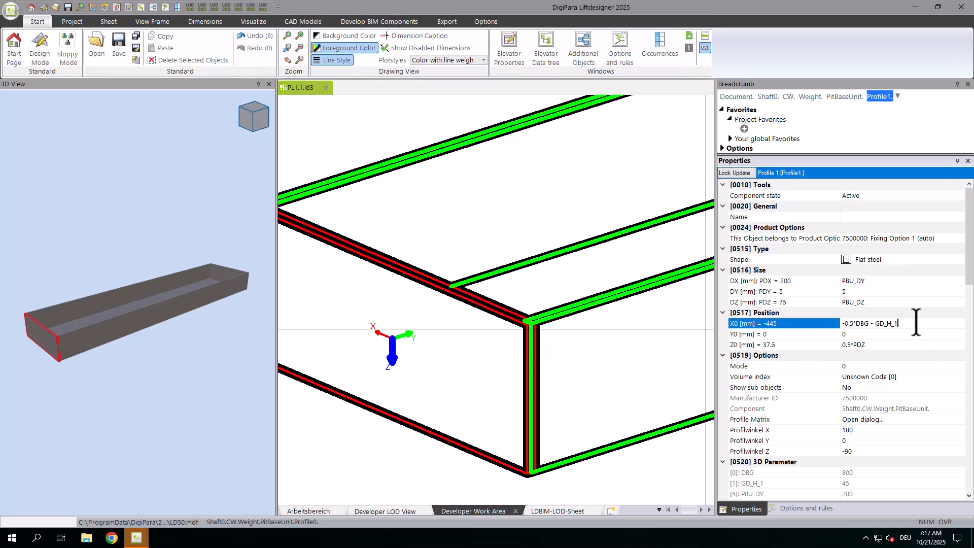
key("Return")
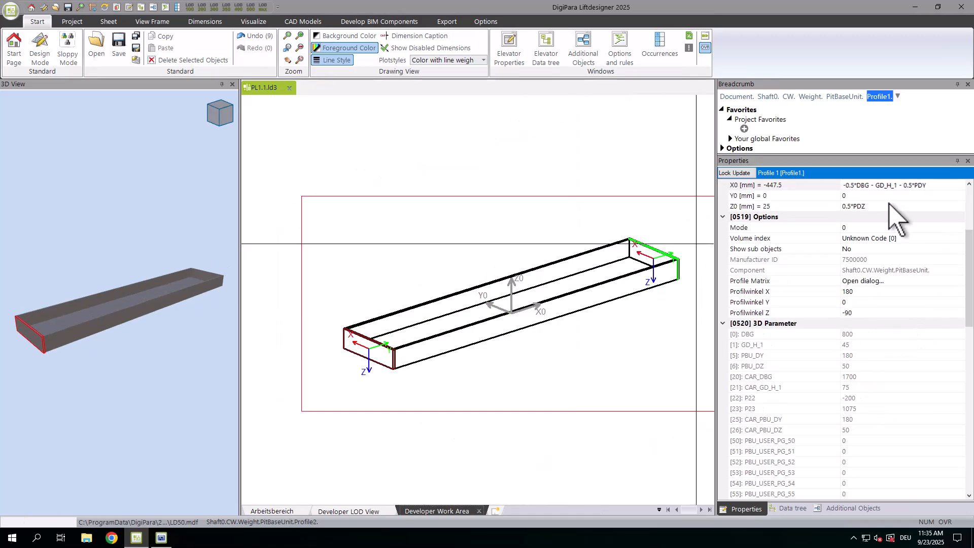
Set the Z0 position of short side panel 1 to 0
left_click(842, 206)
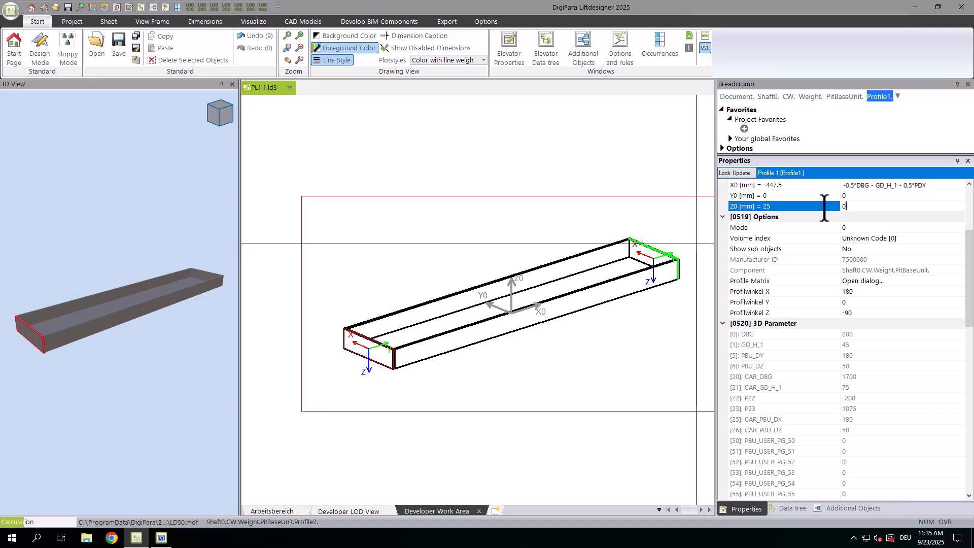
type("0")
key("Return")
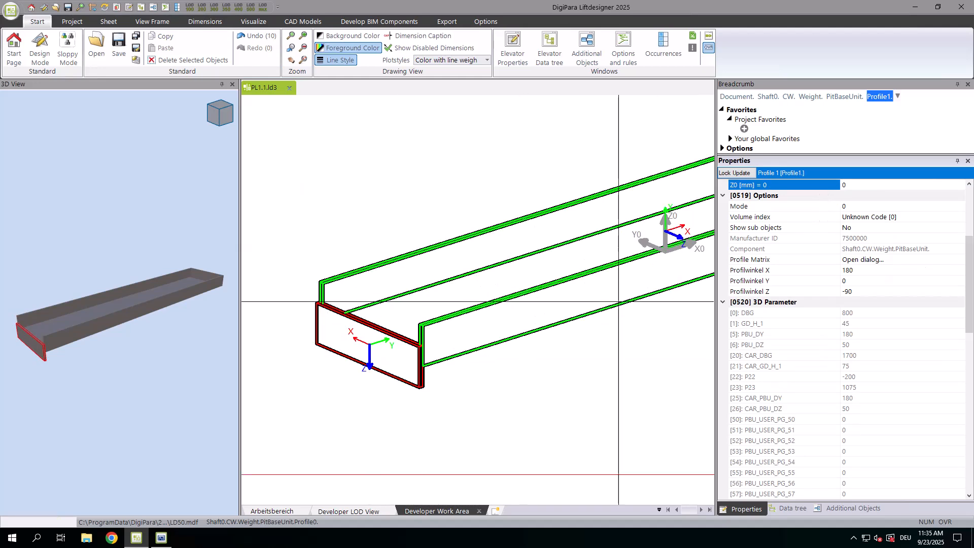
Set the Z0 position of short side panel 1 to 0.5*PDZ
scroll(877, 259, "up", 3)
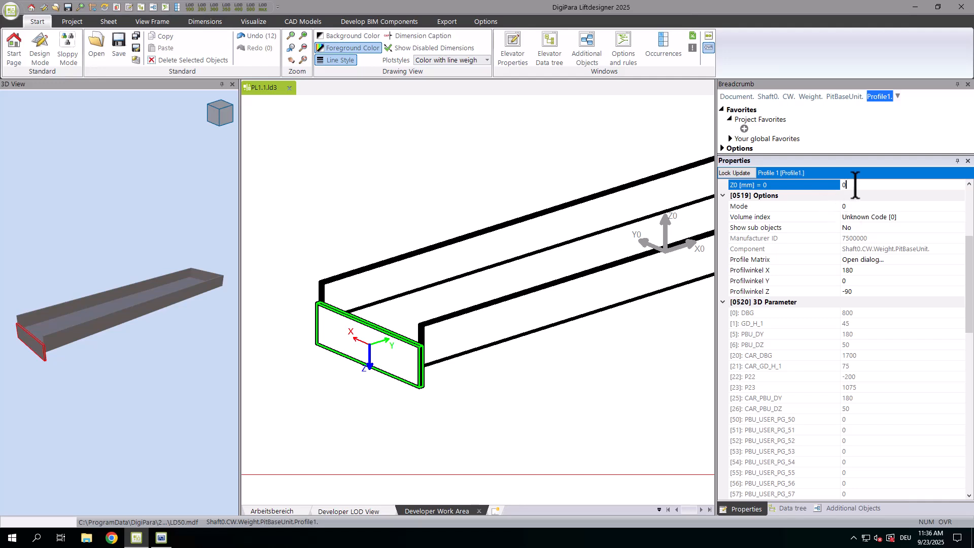
type("Z")
key("Return")
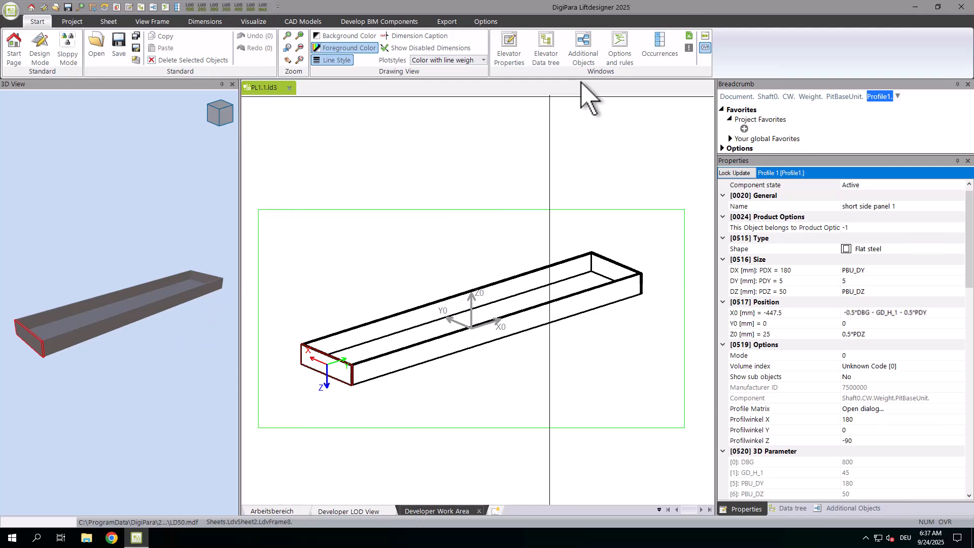
Duplicate the short side panel 1 profile in the pit base unit's additional objects and delete Profile 2
left_click(597, 62)
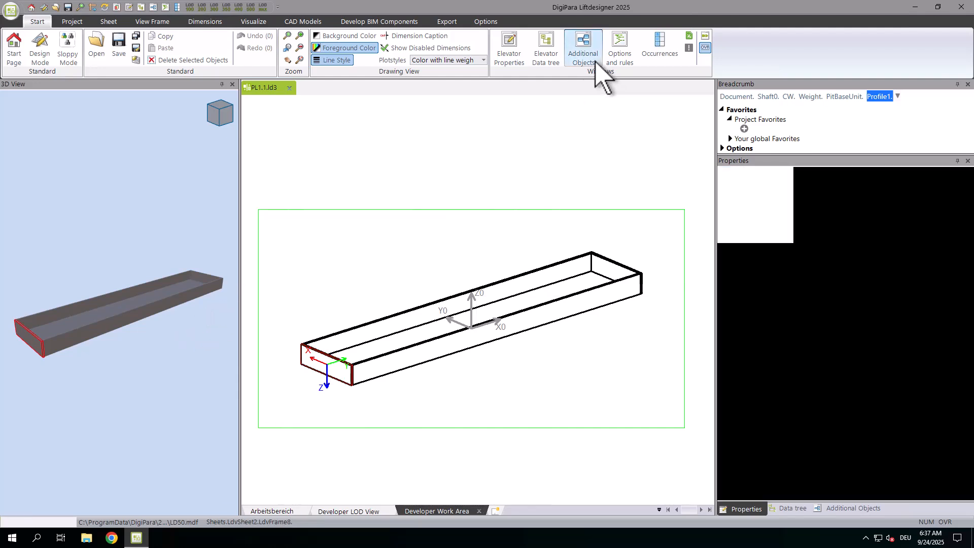
left_click(847, 97)
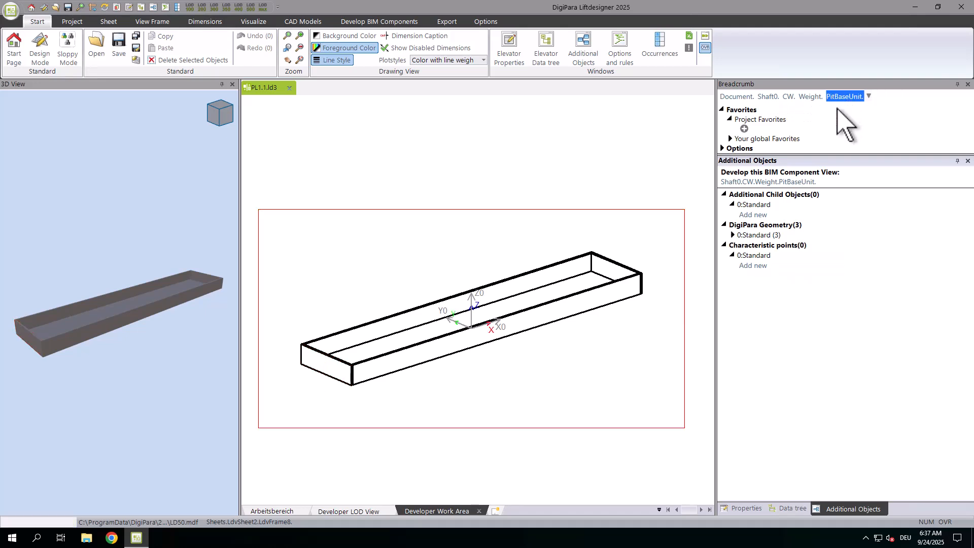
left_click(732, 235)
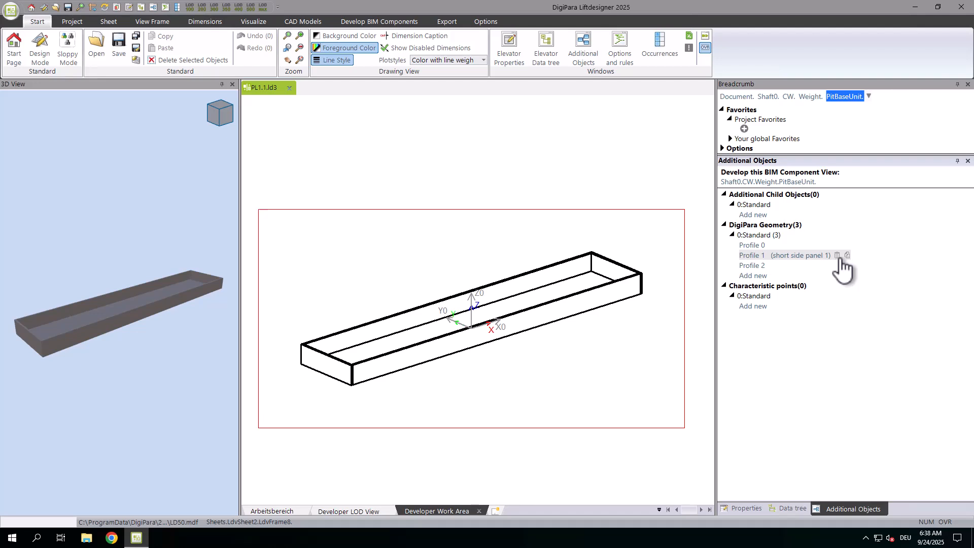
left_click(847, 257)
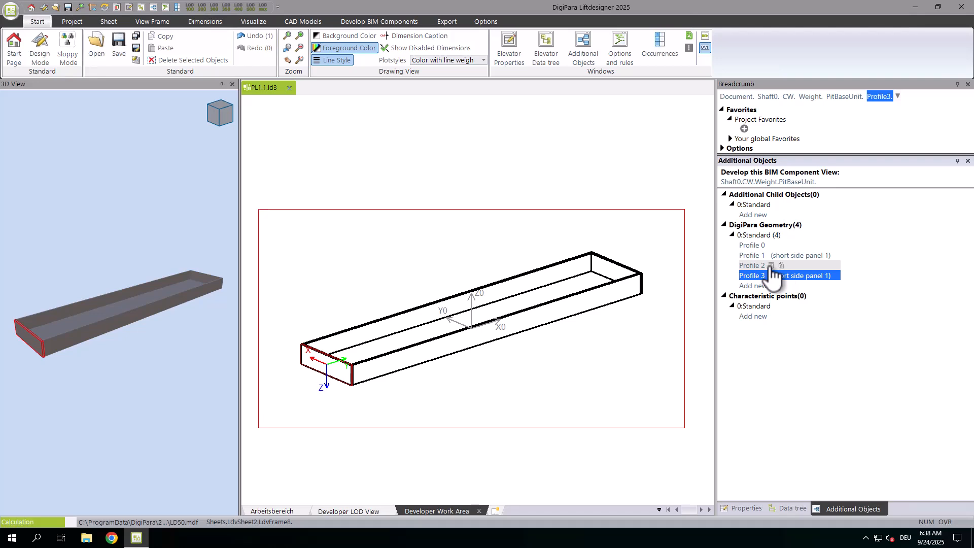
left_click(771, 266)
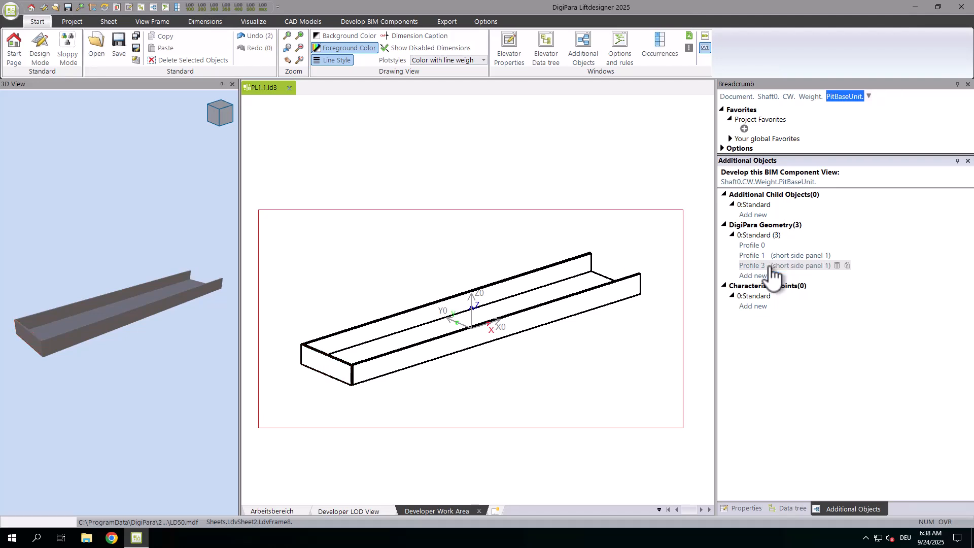
Rename the duplicated short side panel profile as short side panel 2
left_click(814, 266)
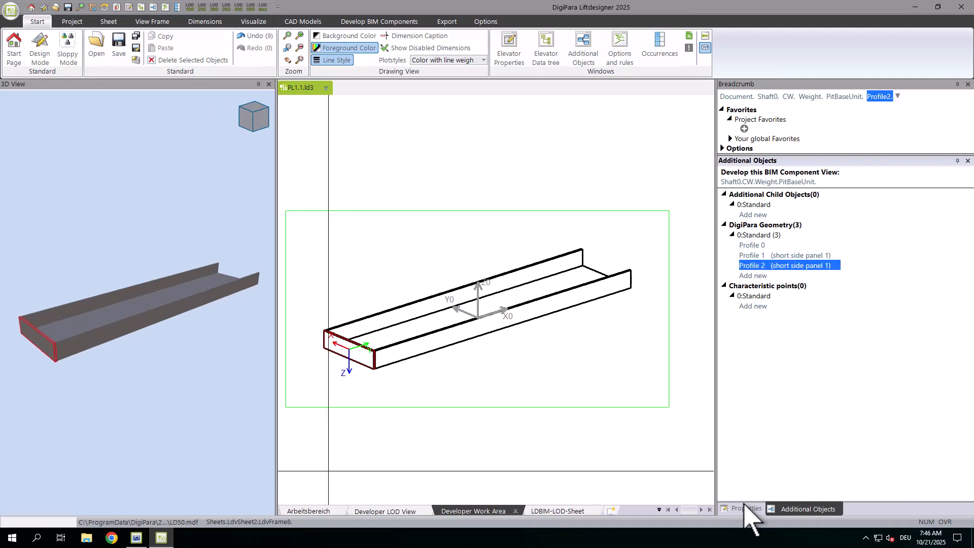
left_click(745, 509)
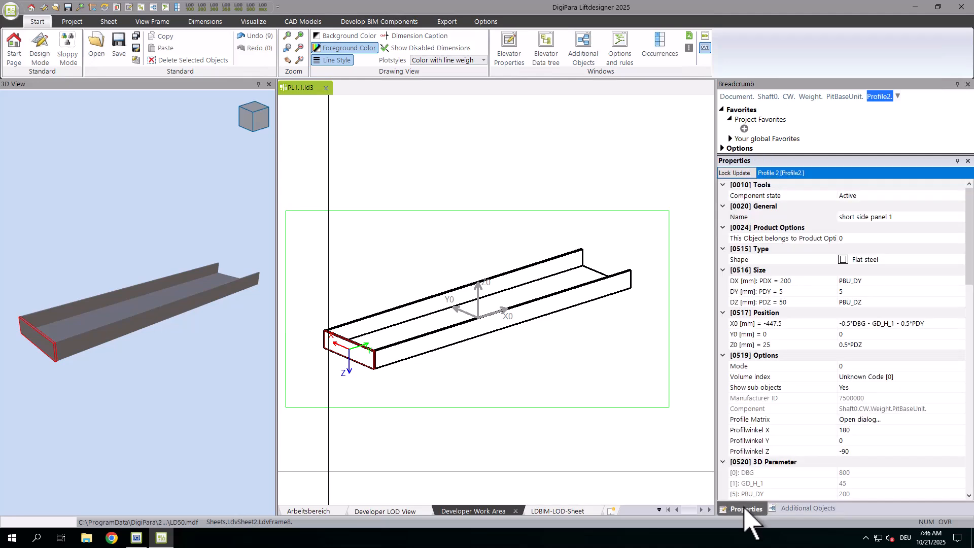
left_click(900, 217)
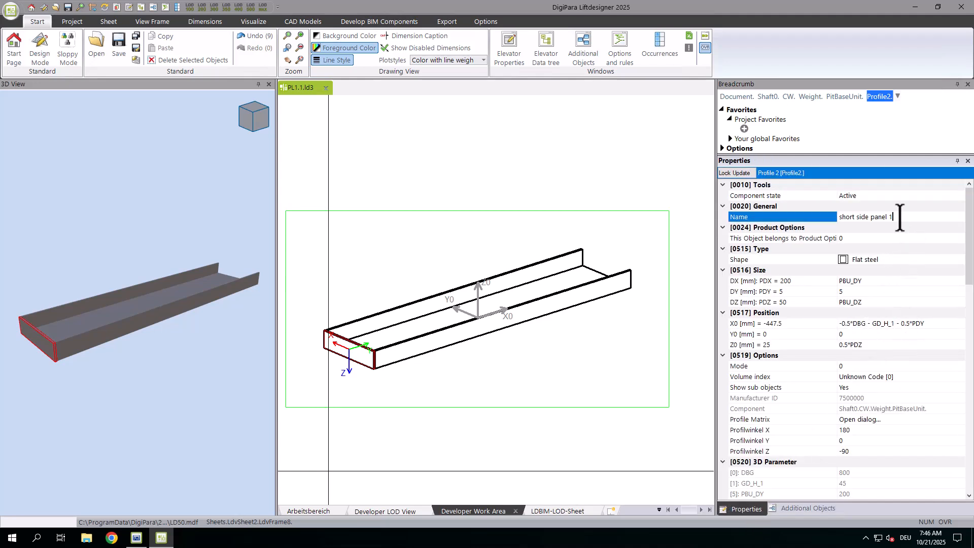
Set the X0 position of short side panel 2 to 0.5*DBG + GD_H_1 + 0.5*PDY
scroll(901, 218, "down", 1)
double_click(841, 291)
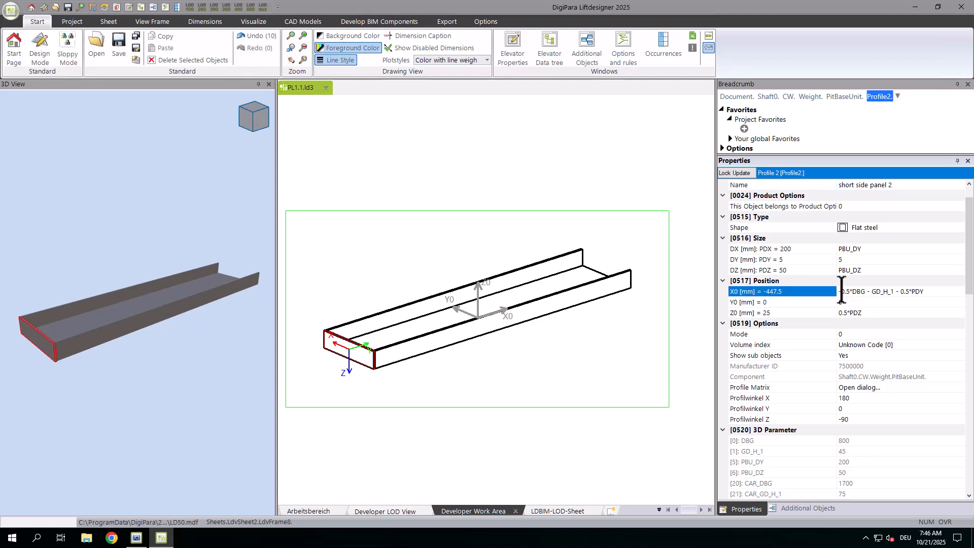
left_click(841, 291)
key("Return")
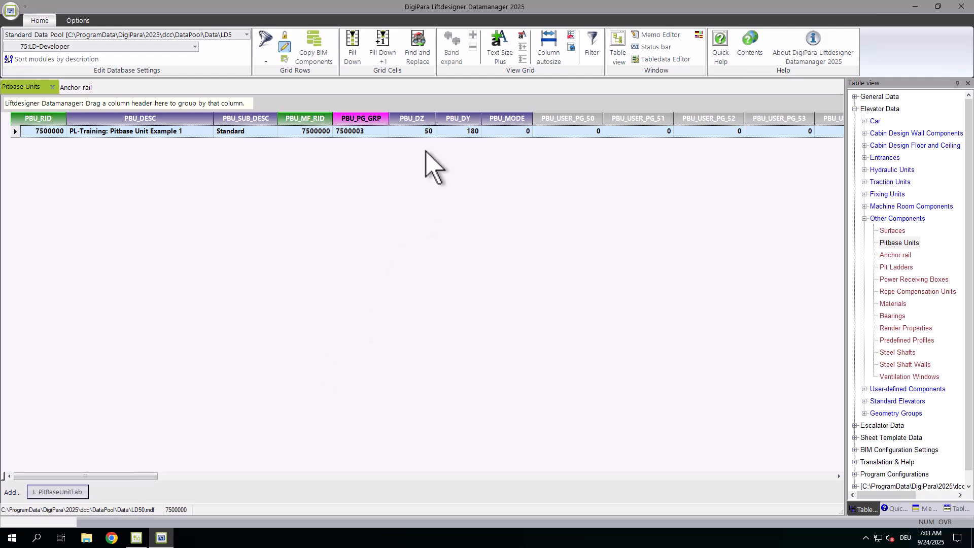
In Liftdesigner Datamanager, set PBU_DZ to 80 and PBU_DY to 210 for PL-Training: Pitbase Unit Example 1 and save the record
left_click(420, 133)
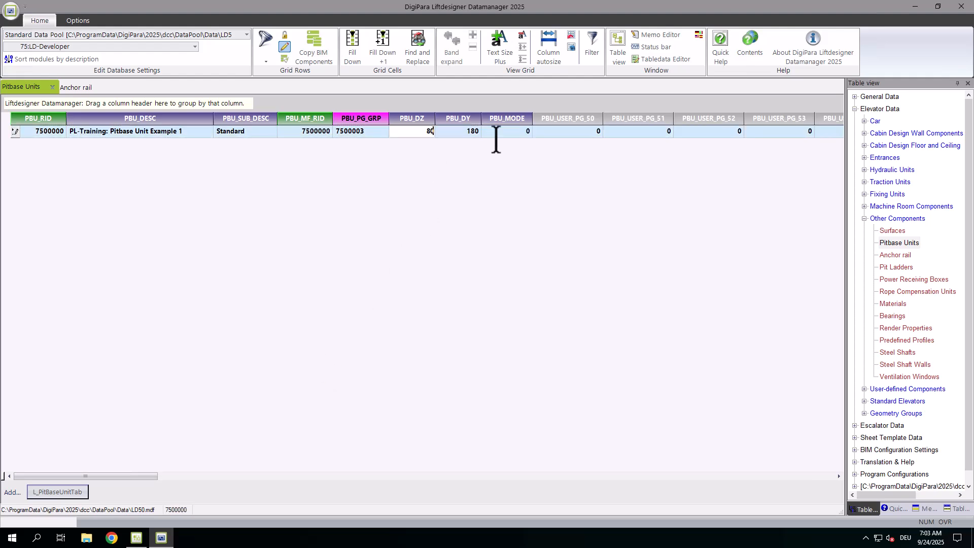
left_click(466, 132)
type("210")
left_click(16, 133)
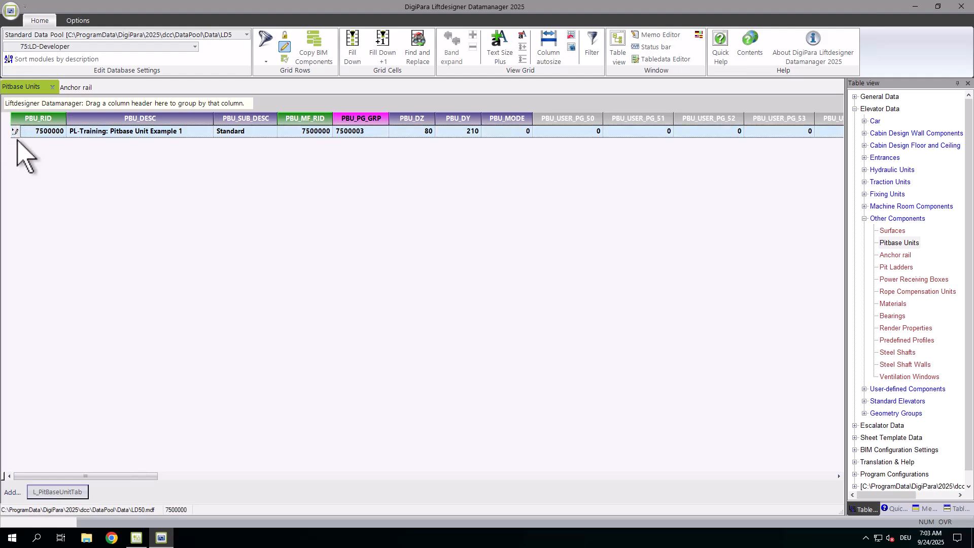
left_click(77, 88)
left_click(30, 87)
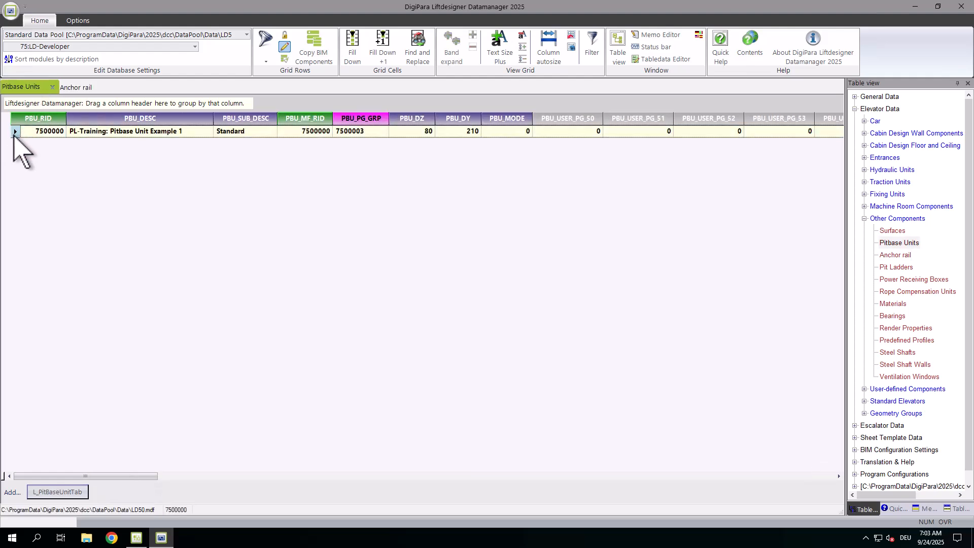
Switch back to Liftdesigner and reload the pit base unit on the Arbeitsbereich sheet by setting its RID to 1 and back to 7500000
left_click(136, 538)
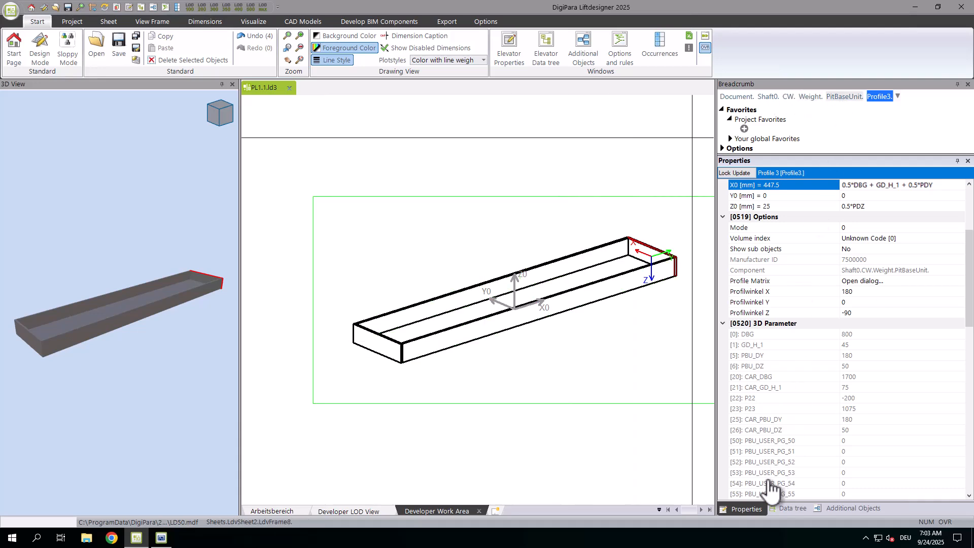
left_click(272, 511)
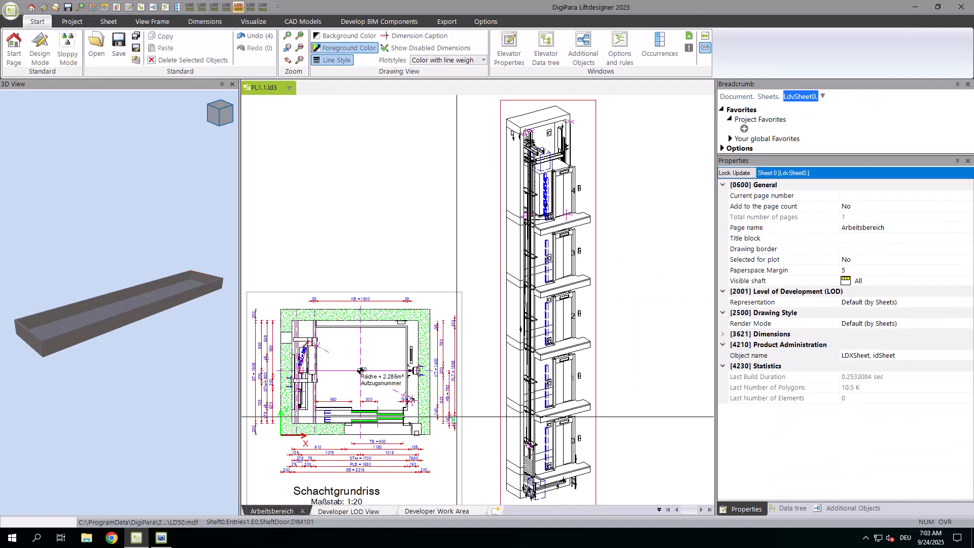
scroll(112, 400, "up", 5)
scroll(111, 400, "up", 5)
scroll(85, 385, "up", 2)
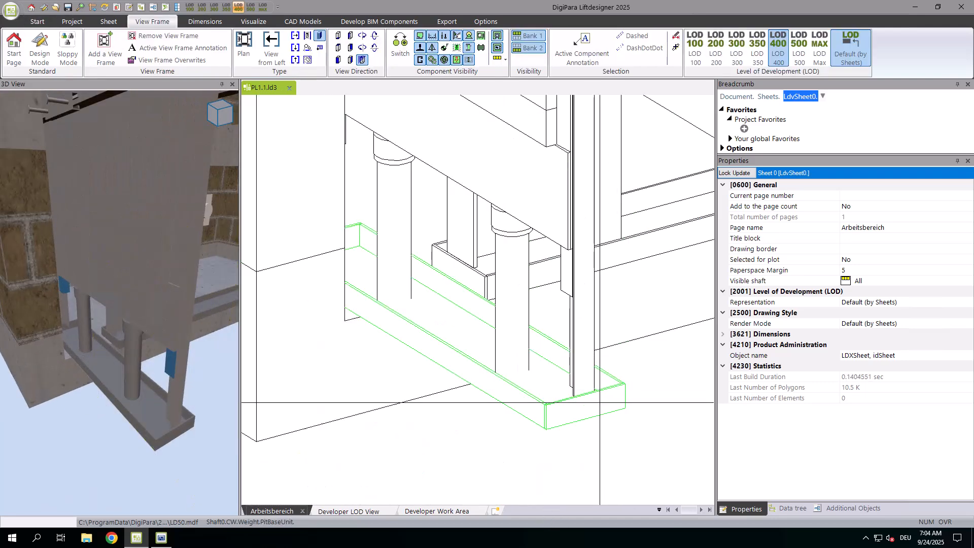
left_click(600, 403)
left_click(796, 451)
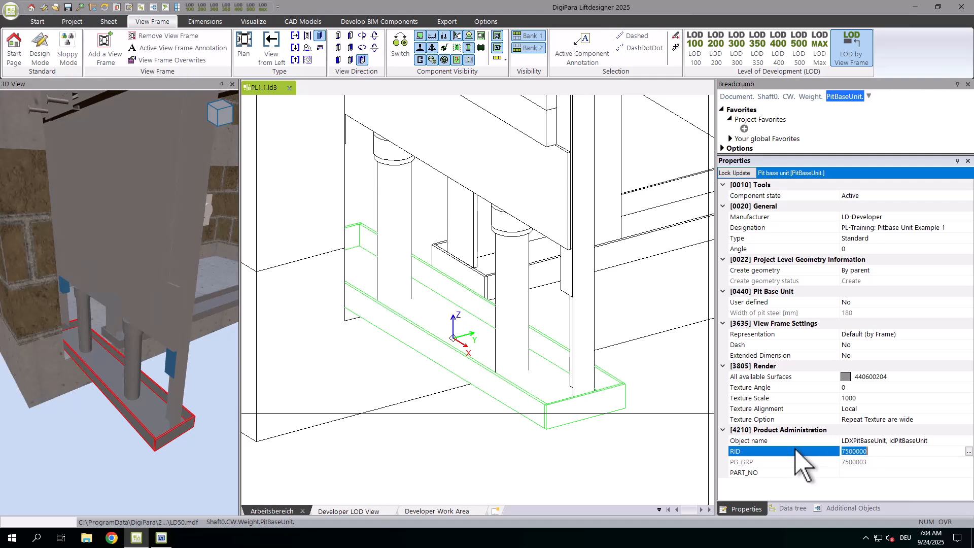
key("Return")
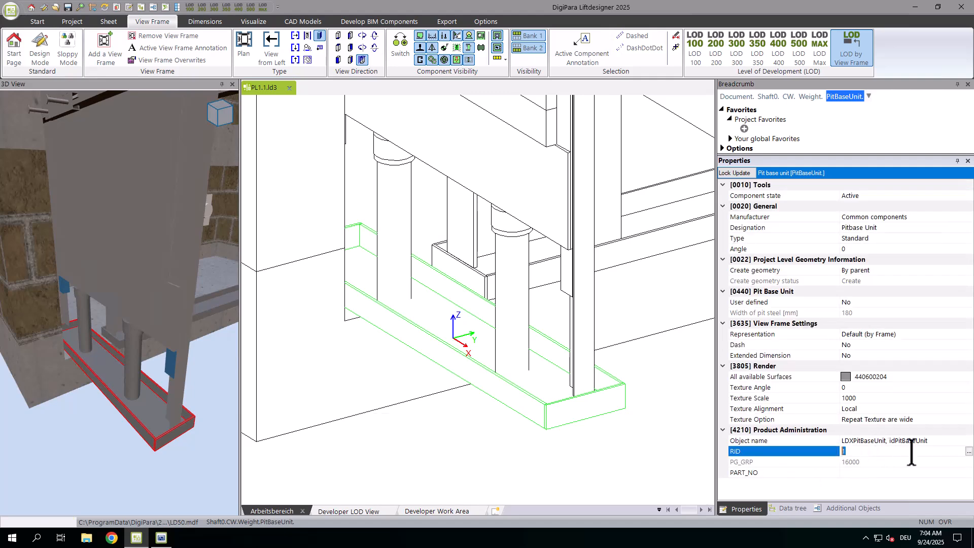
key("Return")
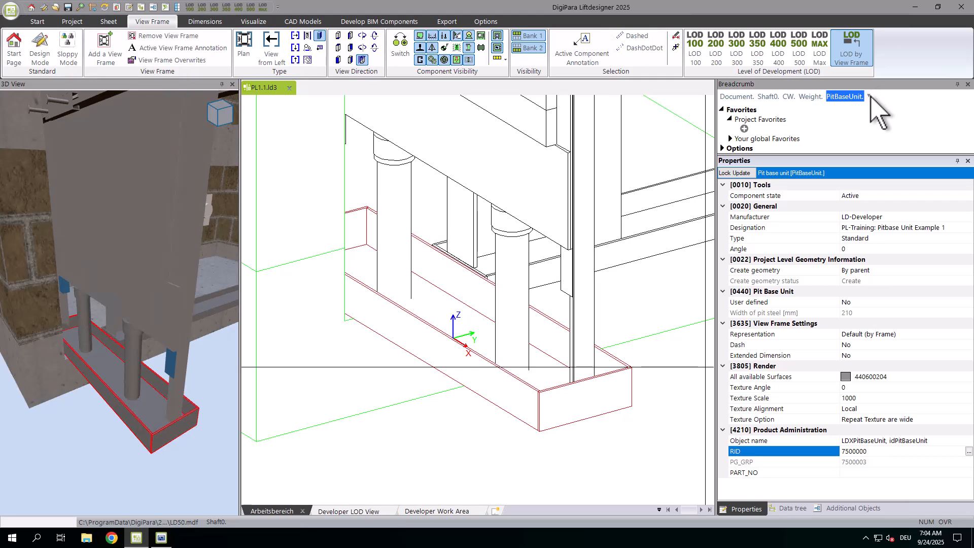
Check the PBU_DY and PBU_DZ parameters and the X0 and Z0 position formulas of the pit base unit's Profile 1
left_click(845, 97)
left_click(811, 124)
scroll(880, 328, "up", 15)
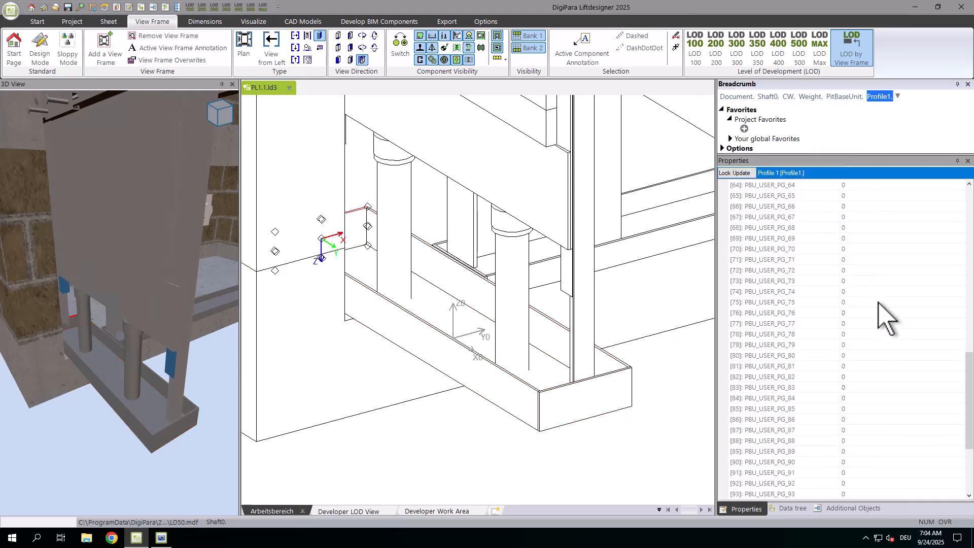
left_click(858, 334)
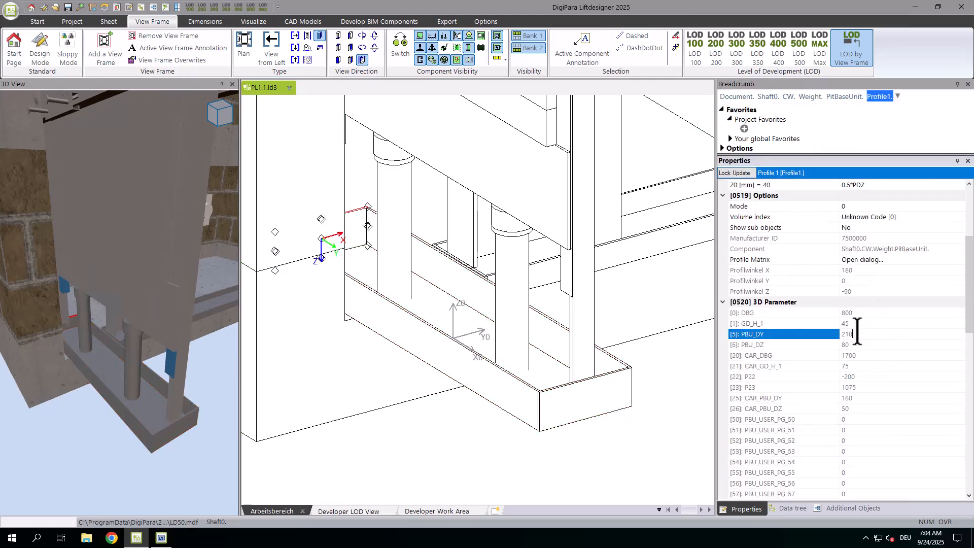
left_click(854, 344)
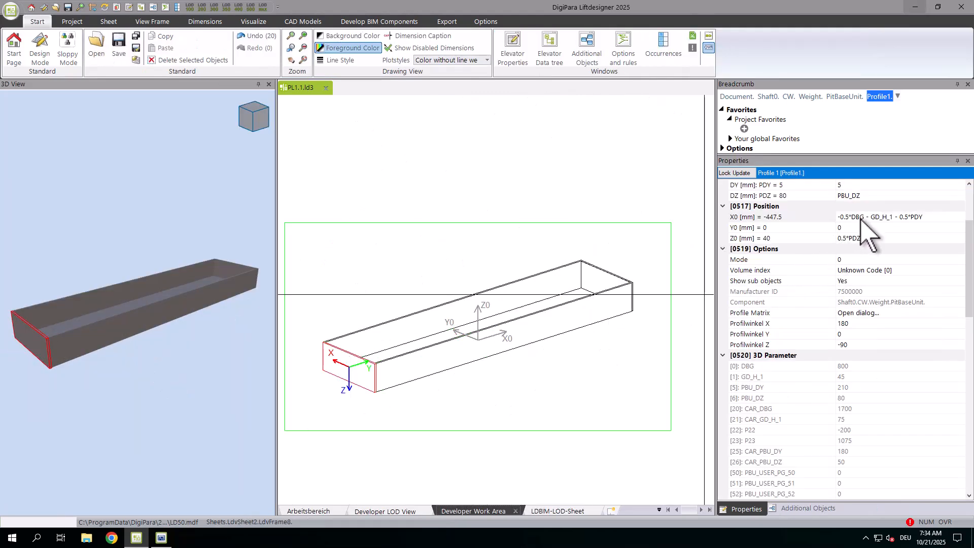
left_click(927, 217)
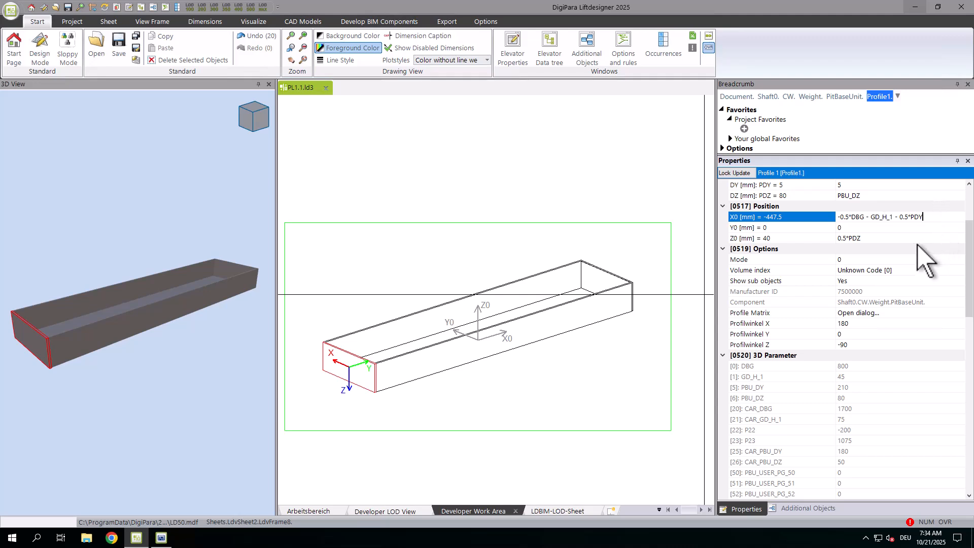
left_click(877, 238)
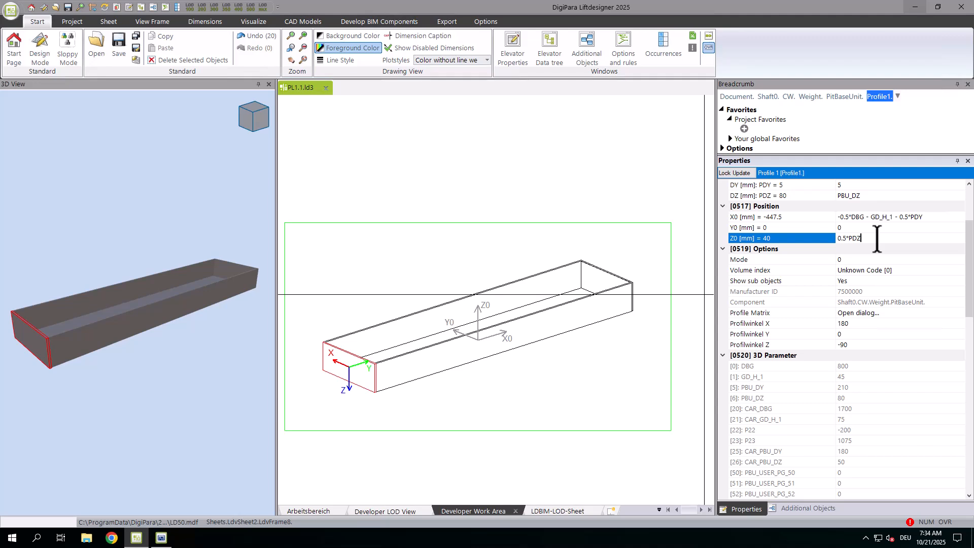